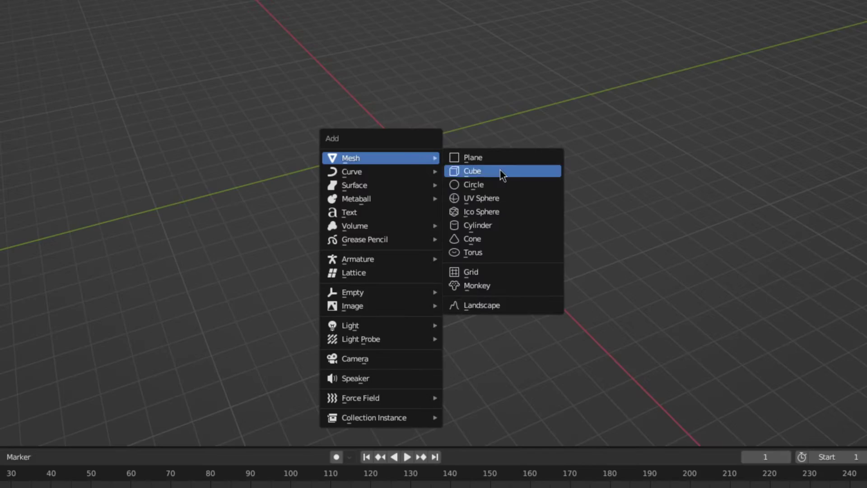
Step: Add a cube sized 100000×100000×1500 m, apply its scale, and raise it to Z 3000 m
click(500, 170)
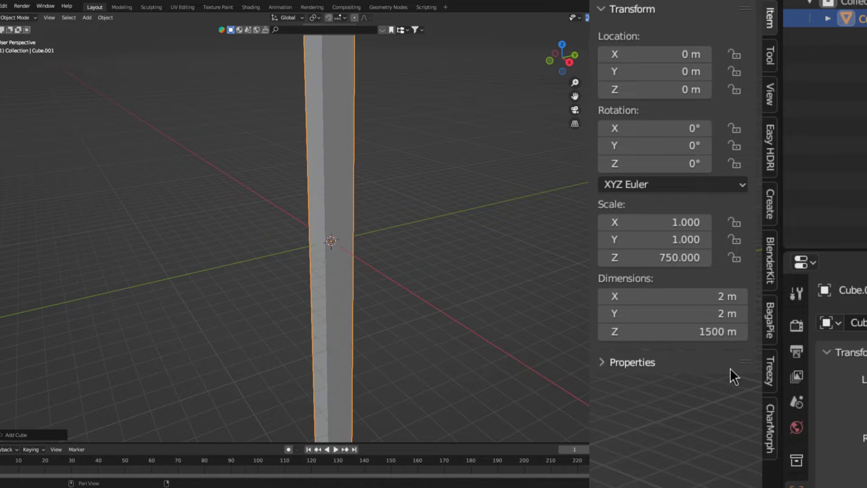
drag(673, 296, 673, 313)
text(100000)
key(ctrl+a)
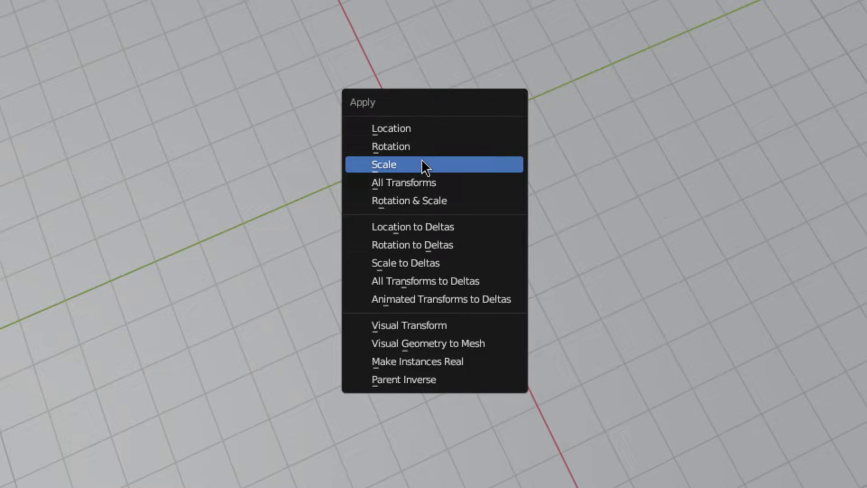
click(421, 159)
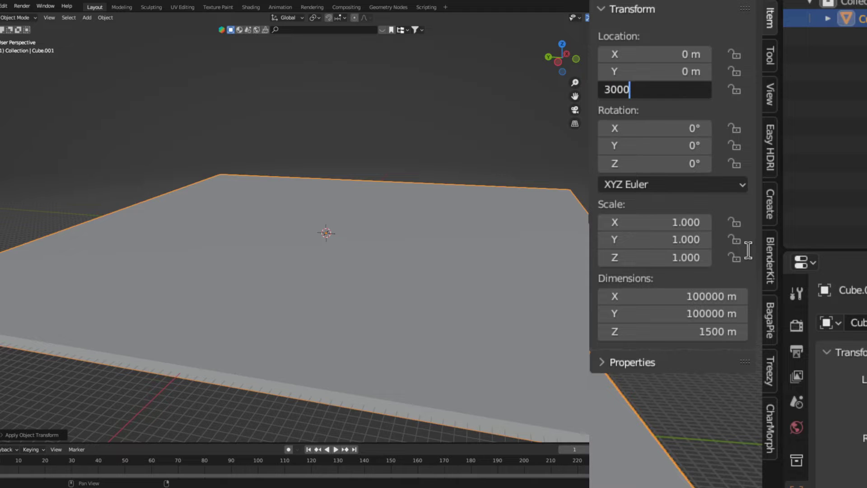
key(Return)
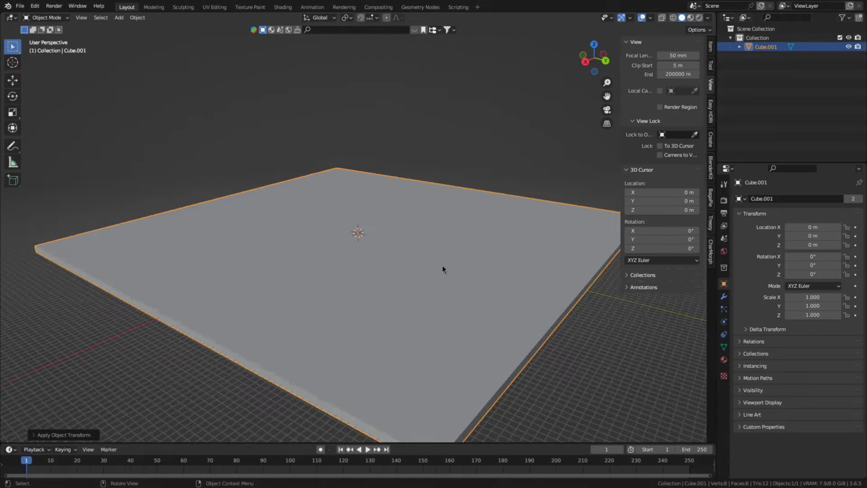
Step: Set the viewport clip end to 200000 m and the camera clip end to 300 km
middle_drag(442, 264, 488, 302)
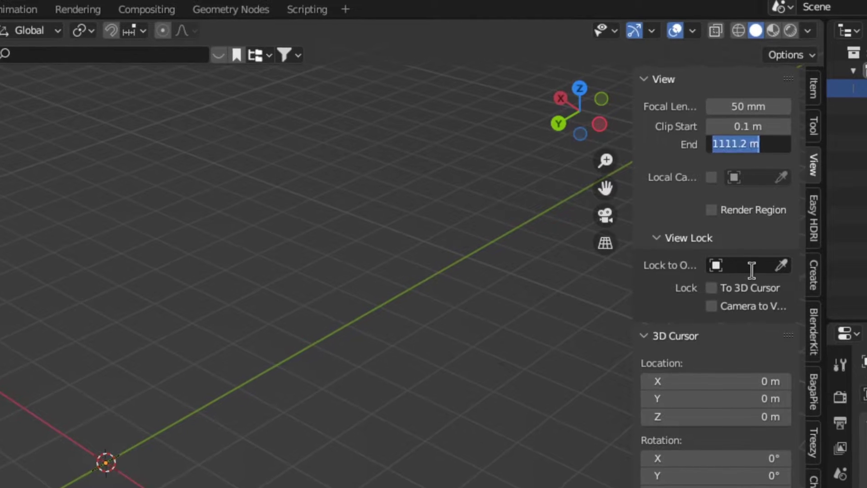
text(200000)
key(Return)
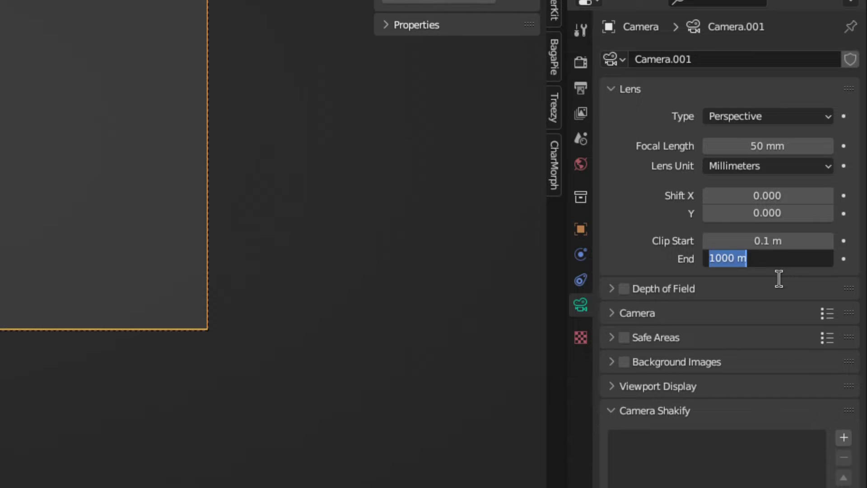
text(300)
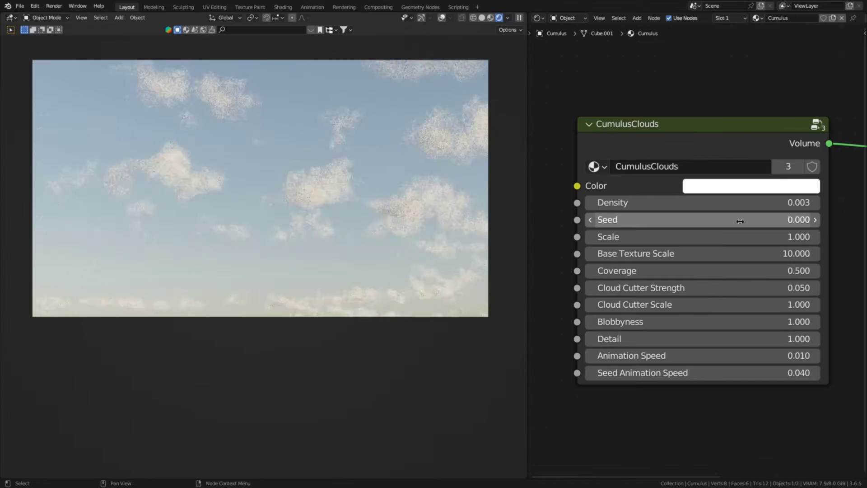
Step: Set the CumulusClouds Seed to 76 and lower its Coverage to 0.040
double_click(741, 221)
text(76)
key(Return)
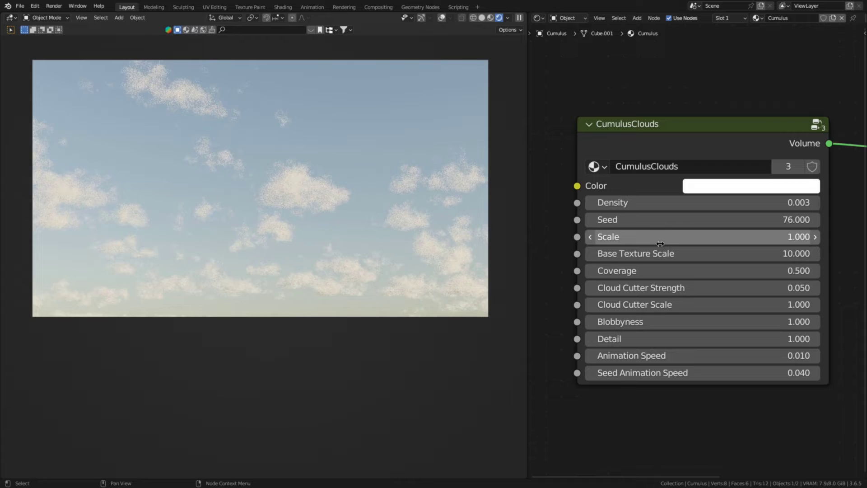
drag(740, 271, 705, 271)
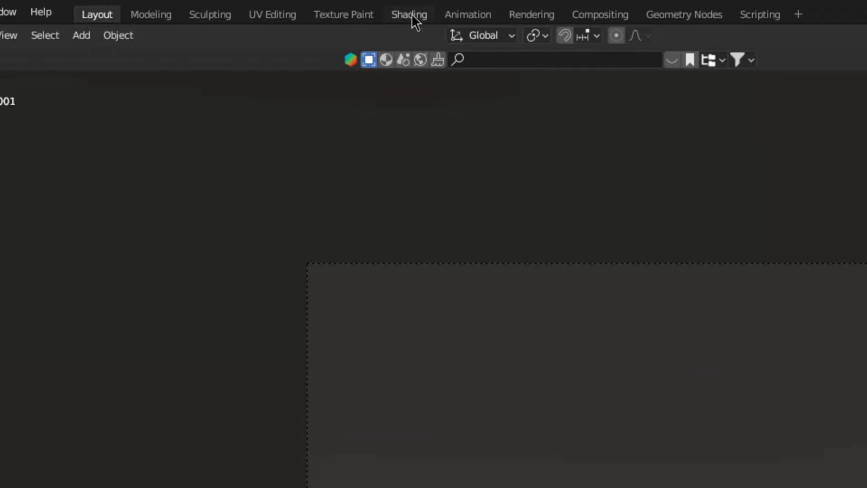
Step: In the Shading workspace, add a Voronoi Texture (Scale 10) driven by Object texture coordinates
click(285, 9)
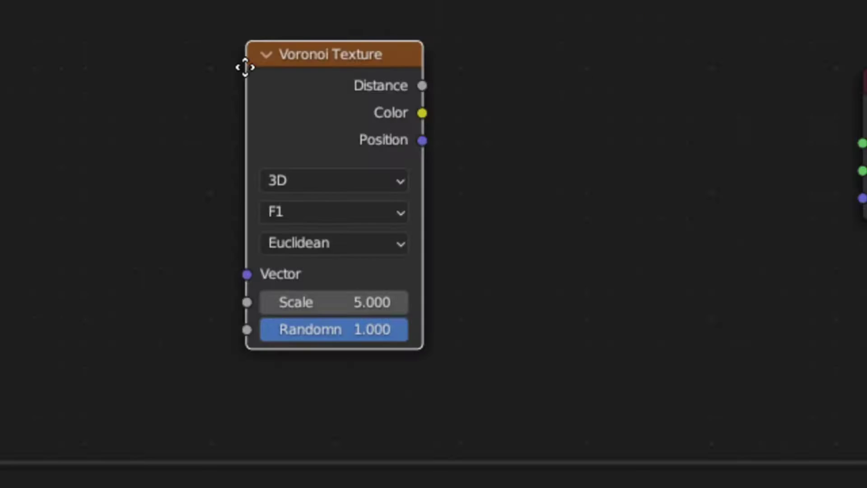
middle_drag(242, 66, 323, 126)
click(505, 283)
text(10.000)
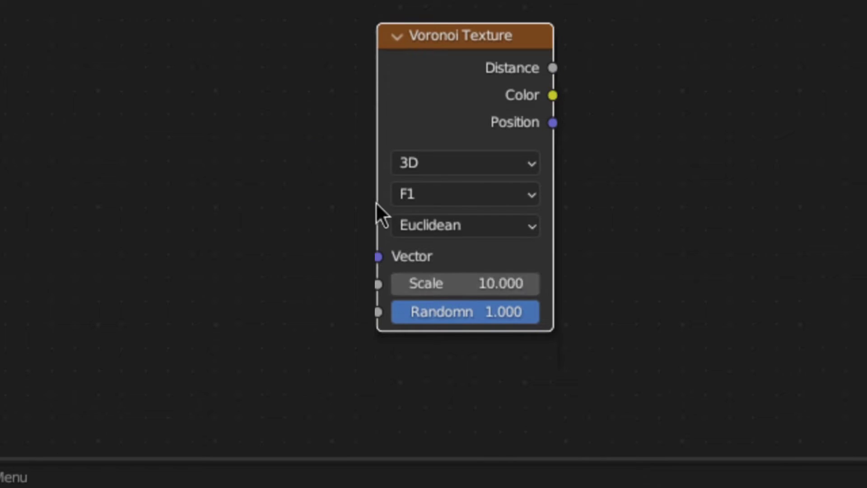
drag(257, 213, 459, 258)
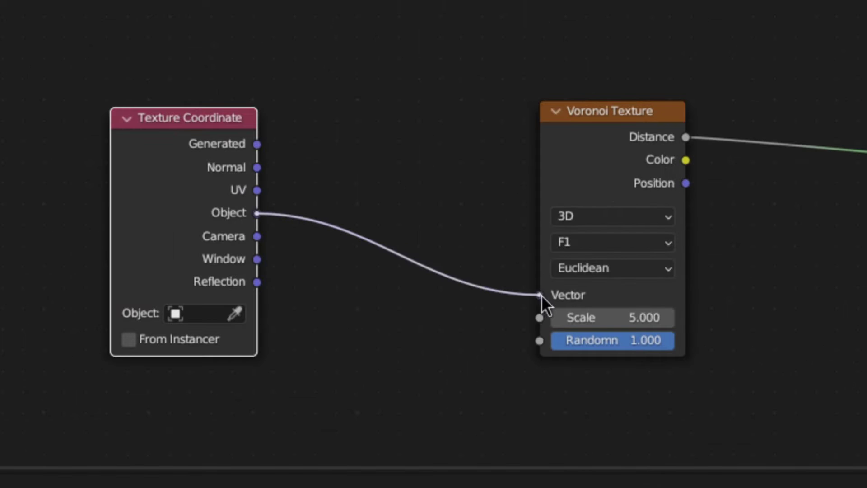
drag(541, 295, 540, 295)
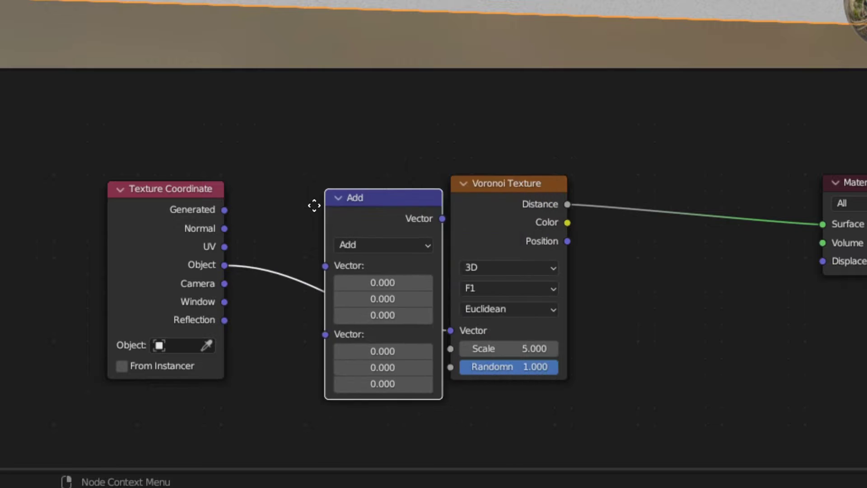
Step: Scale the coordinates with a Vector Math Scale node and insert Invert Color before the output
click(396, 244)
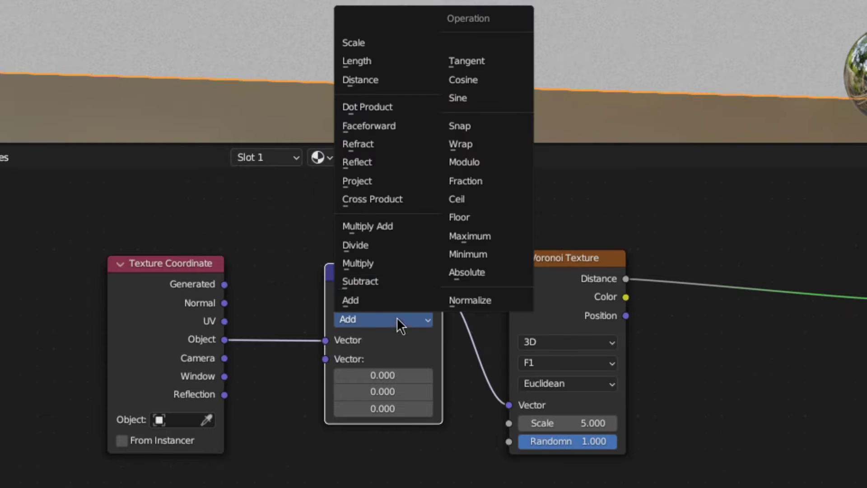
click(353, 42)
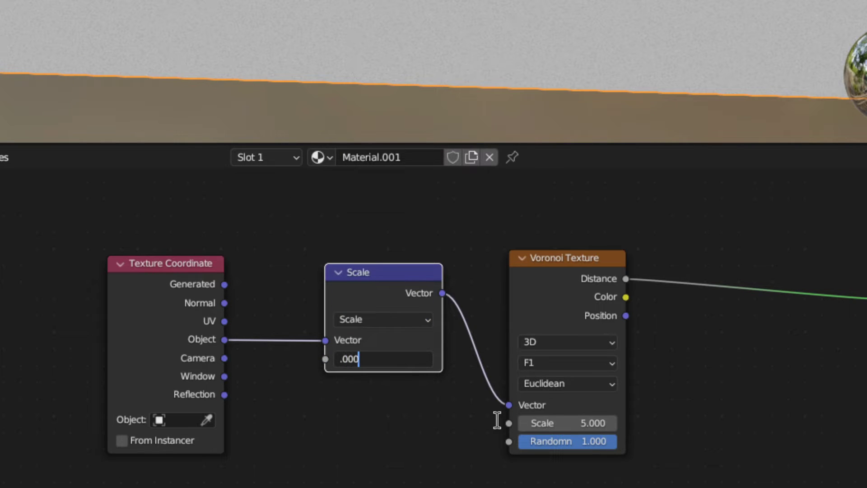
key(Return)
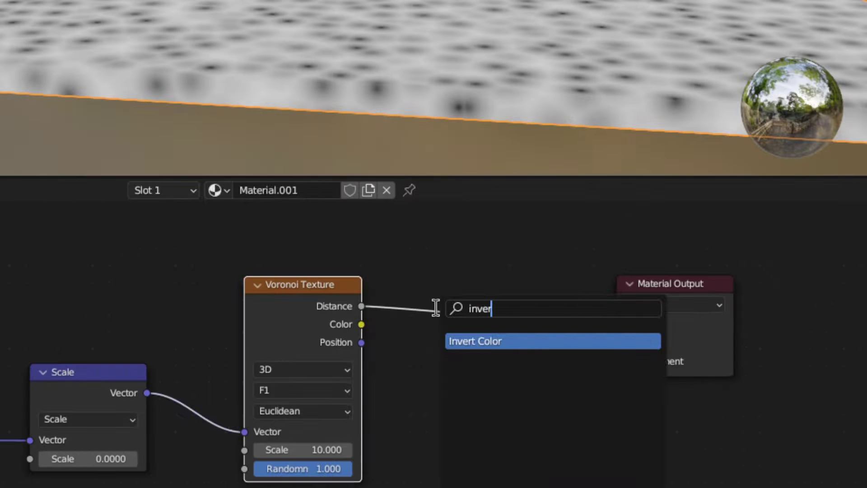
key(Return)
click(444, 307)
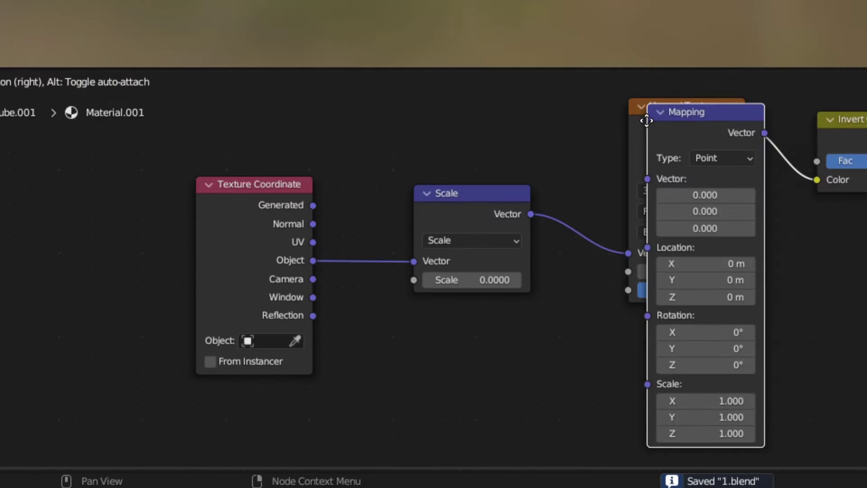
Step: Set Mapping Scale Z to 0 and add a Separate XYZ node on the Generated coordinates
drag(697, 110, 658, 101)
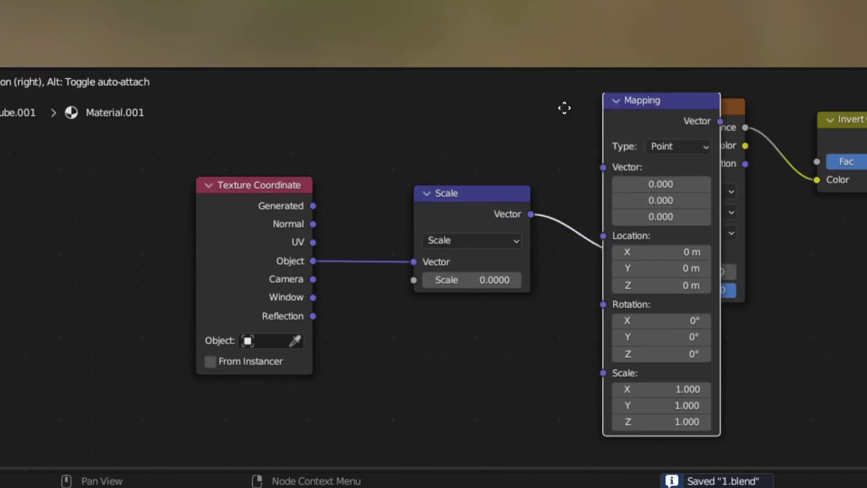
key(Return)
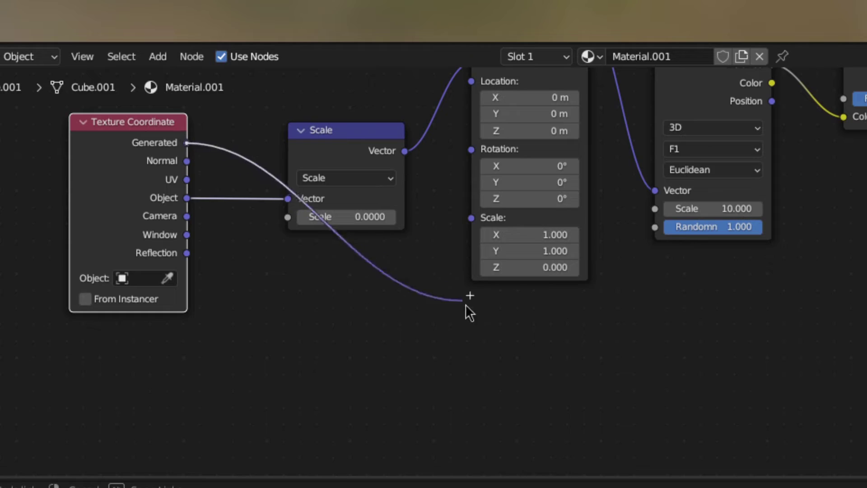
key(Return)
click(468, 304)
Step: Feed Z into a Color Ramp with Ease interpolation and three stops, one turned black
drag(582, 360, 747, 315)
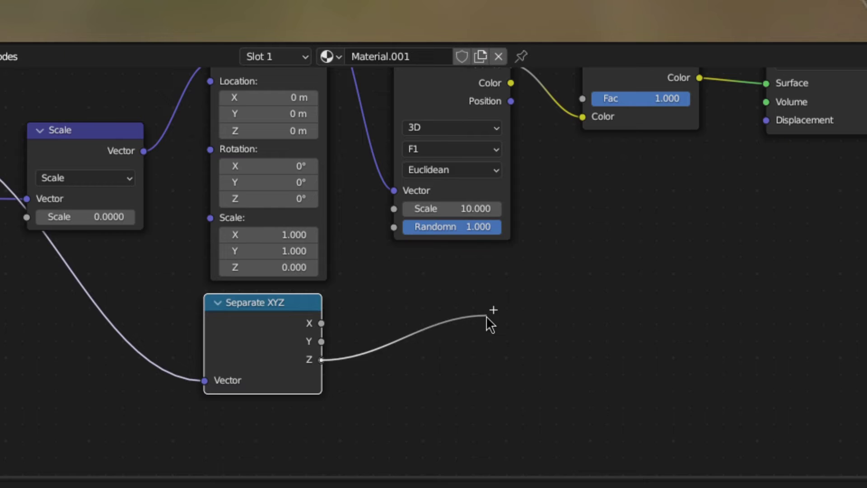
key(Return)
click(520, 330)
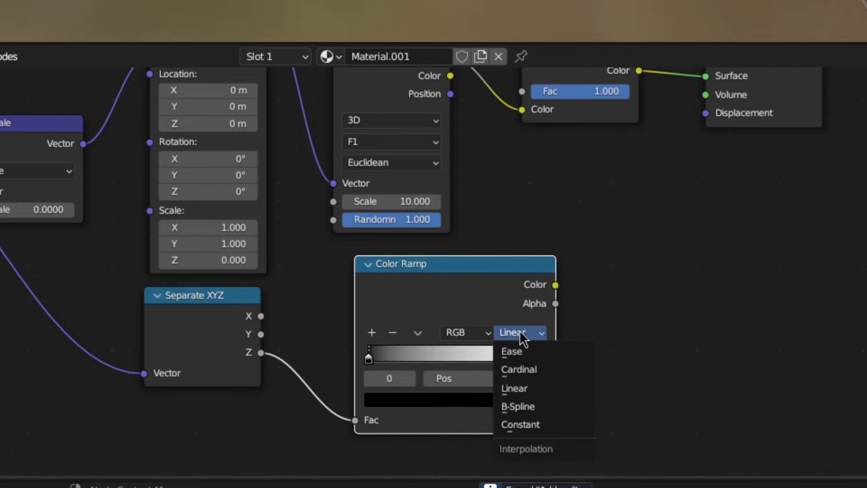
click(520, 348)
click(540, 356)
click(513, 387)
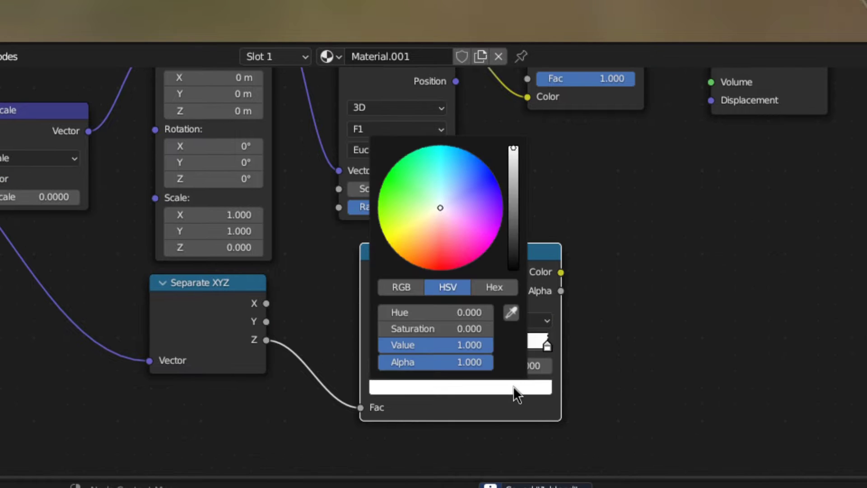
drag(519, 201, 513, 270)
click(379, 323)
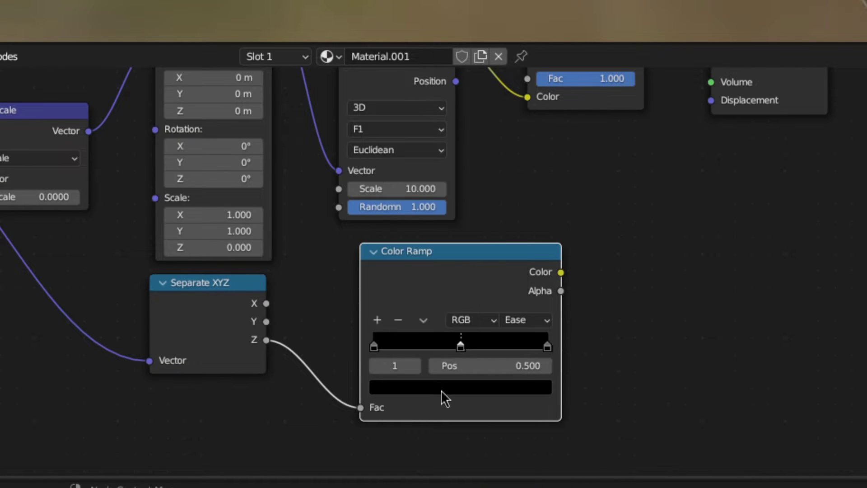
click(441, 388)
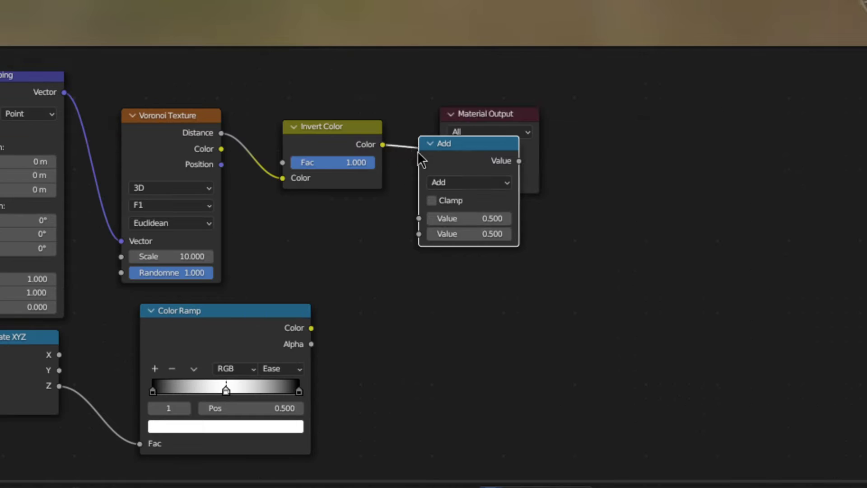
Step: Multiply the inverted Voronoi by the Color Ramp and add another Math node after Multiply
click(441, 150)
click(488, 182)
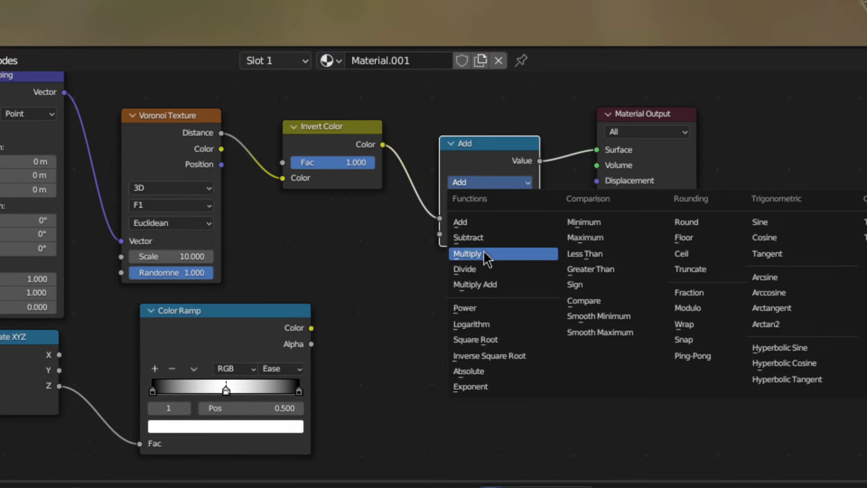
click(483, 250)
drag(437, 235, 439, 233)
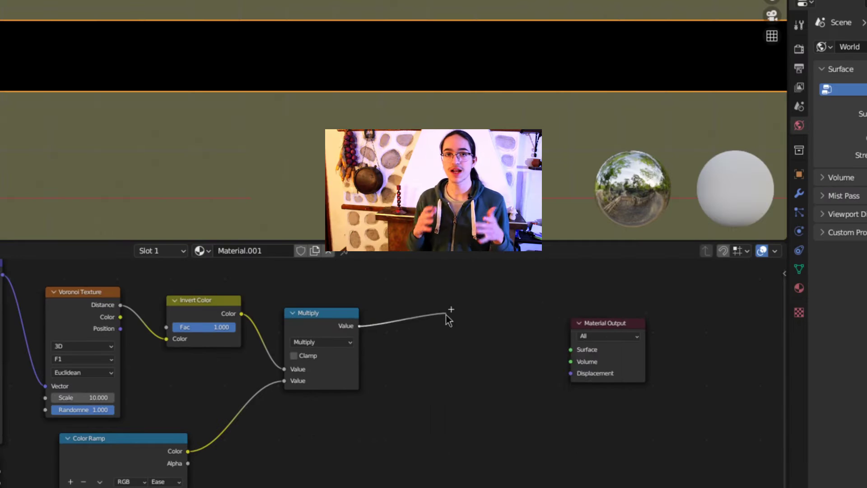
drag(449, 314, 446, 312)
text(math)
key(Return)
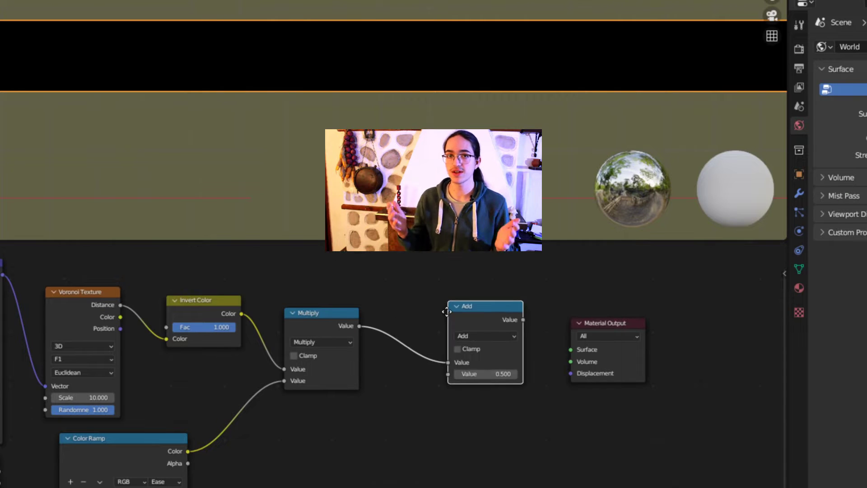
Step: Switch the last Math node to Greater Than for hard-edged white cloud shapes
click(481, 333)
click(579, 402)
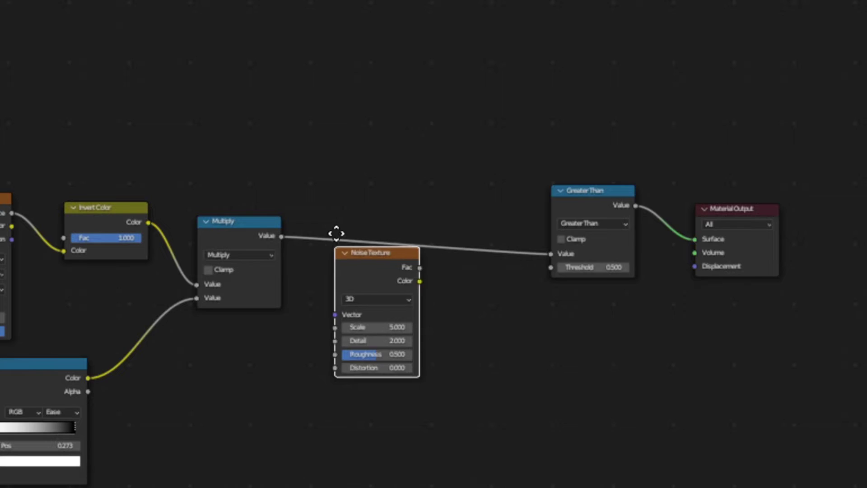
Step: Rearrange the Noise Texture and Multiply nodes to make room in the tree
drag(337, 231, 345, 311)
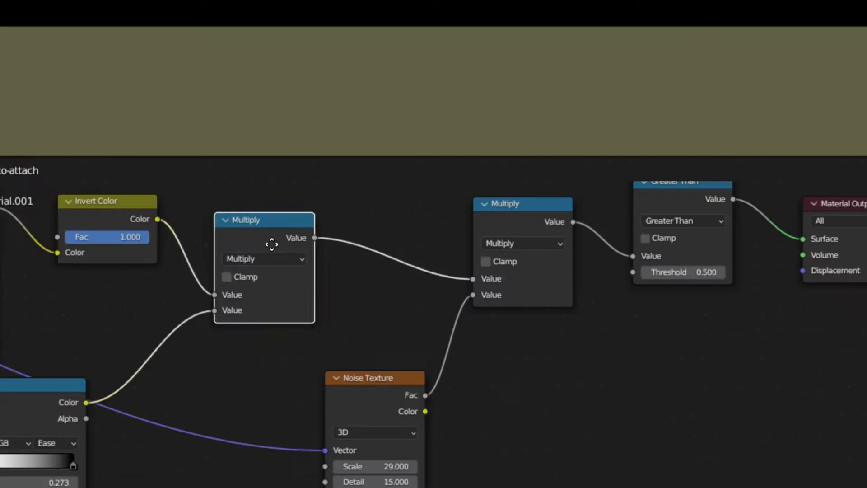
mouse_move(271, 244)
mouse_down()
mouse_move(294, 271)
mouse_move(294, 263)
mouse_up()
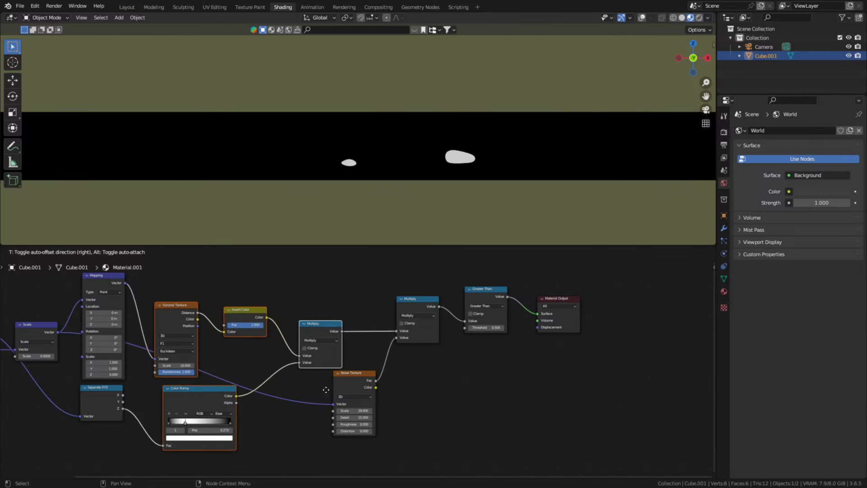
ctrl+scroll(372, 383, right, 5)
scroll(366, 343, up, 2)
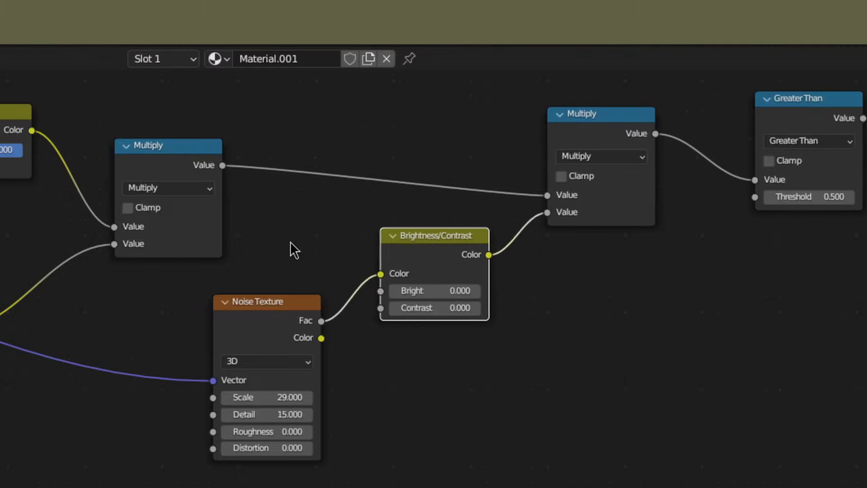
Step: Set the noise Bright to 0.5 and insert a Brightness/Contrast (0.43, -0.61) before Multiply
double_click(434, 291)
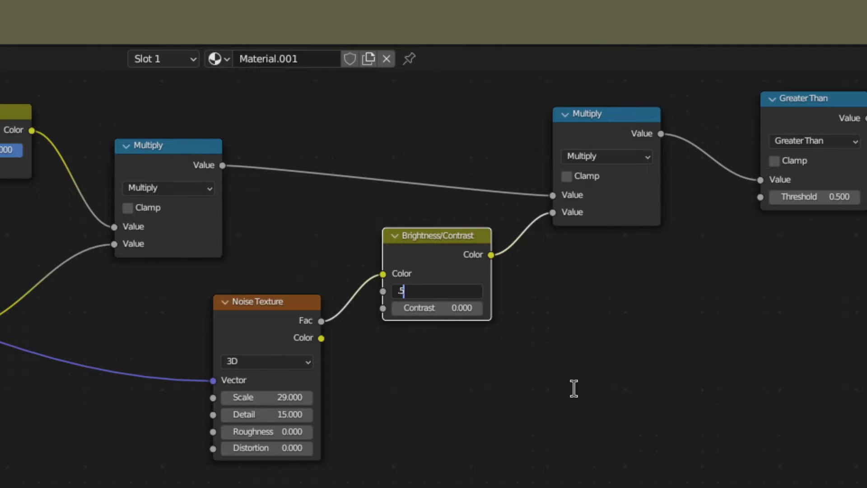
text(.5)
key(Return)
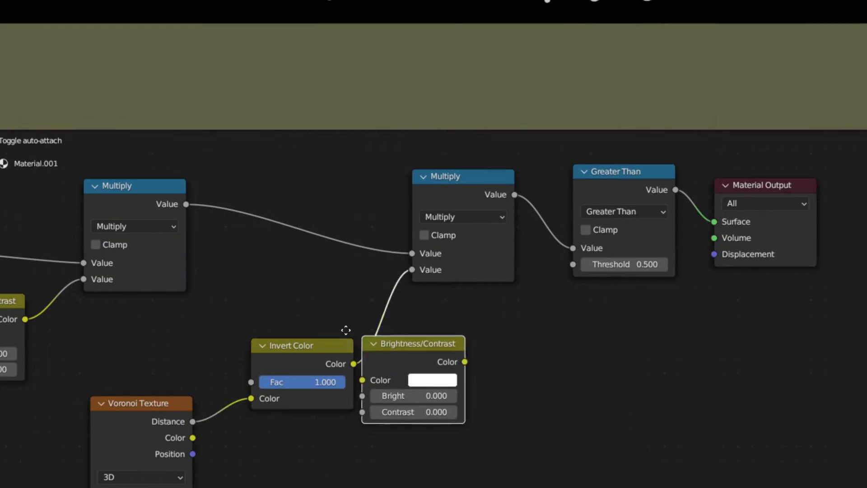
click(344, 315)
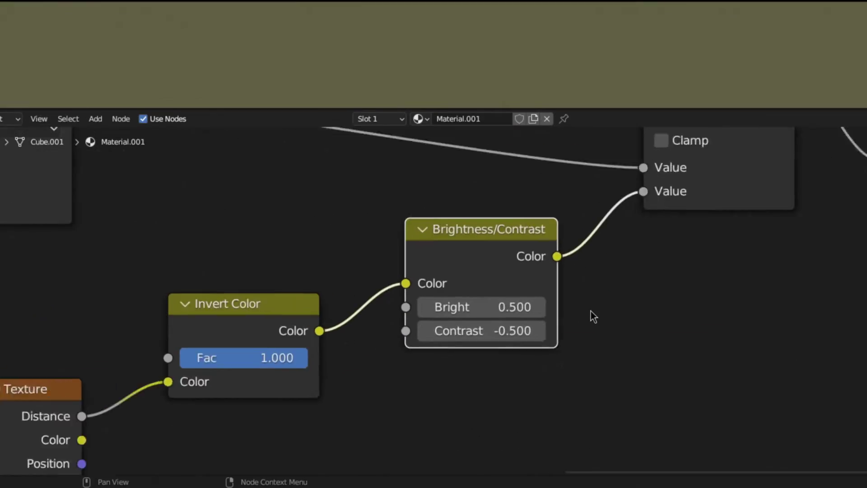
scroll(642, 216, up, 2)
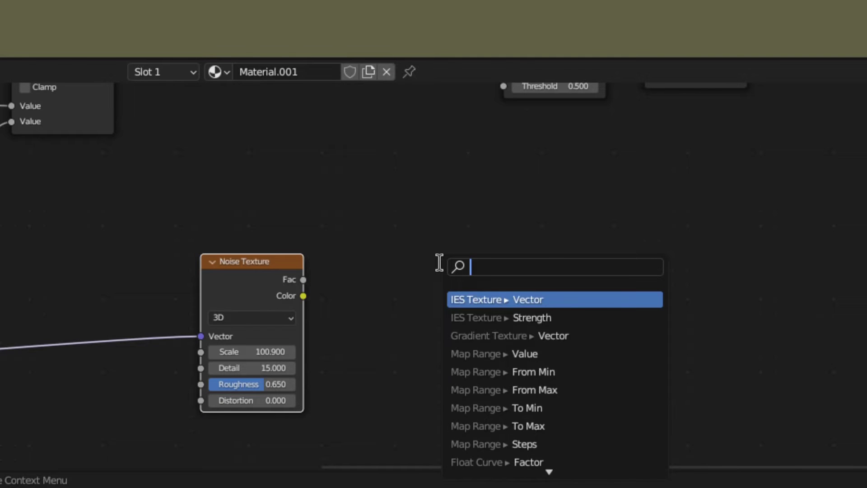
Step: Add a Brightness/Contrast with Contrast 3.0 after the Noise Texture and duplicate a Multiply onto the link
text(bright)
key(Return)
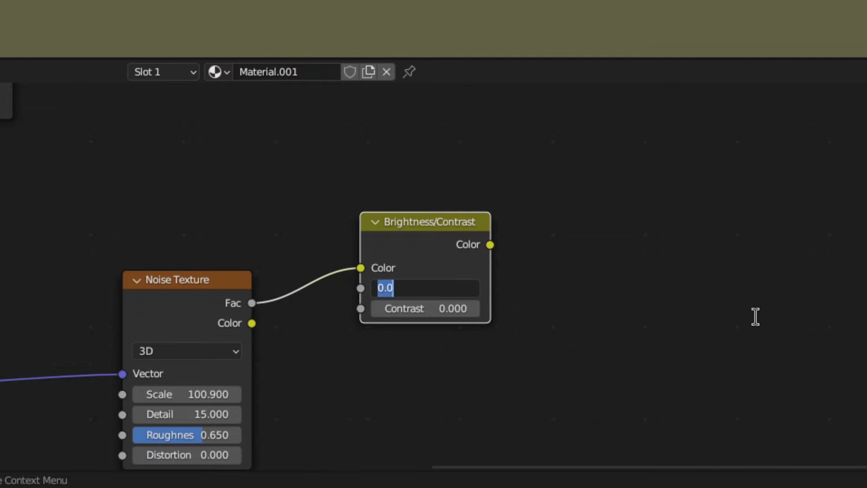
scroll(755, 318, up, 1)
double_click(365, 282)
text(3.0)
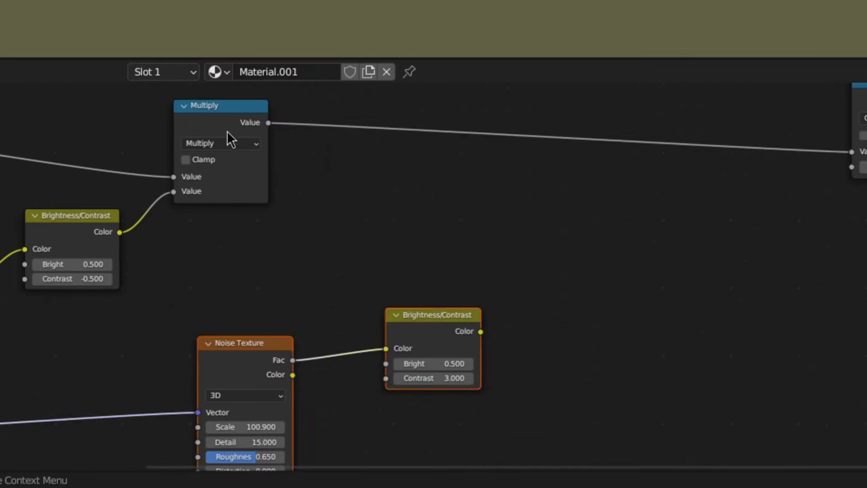
key(shift+d)
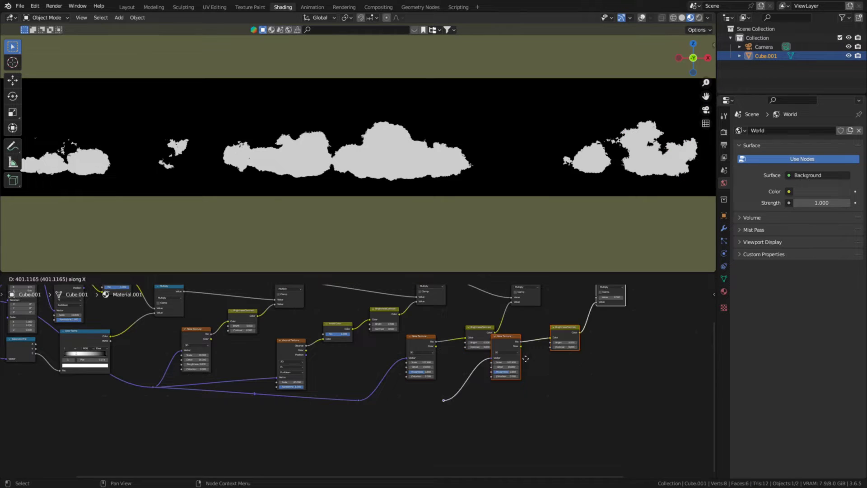
scroll(323, 354, up, 1)
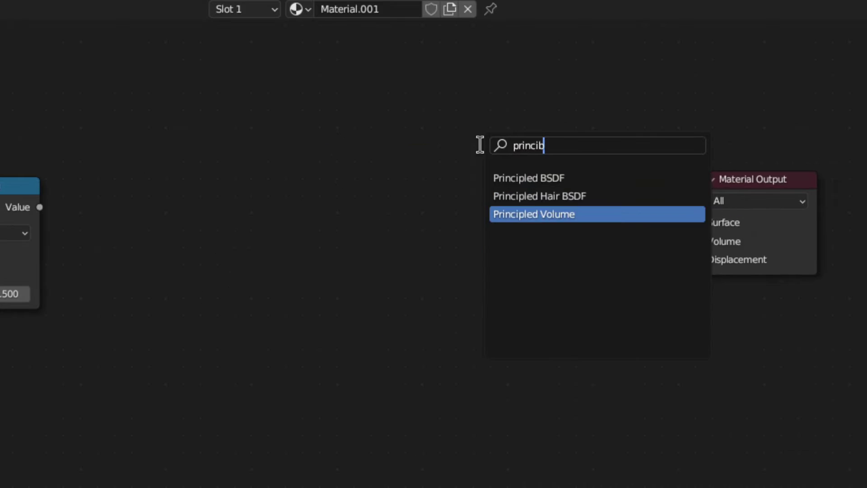
Step: Connect a Principled Volume to the Volume output with a Multiply boosting its Density
key(Return)
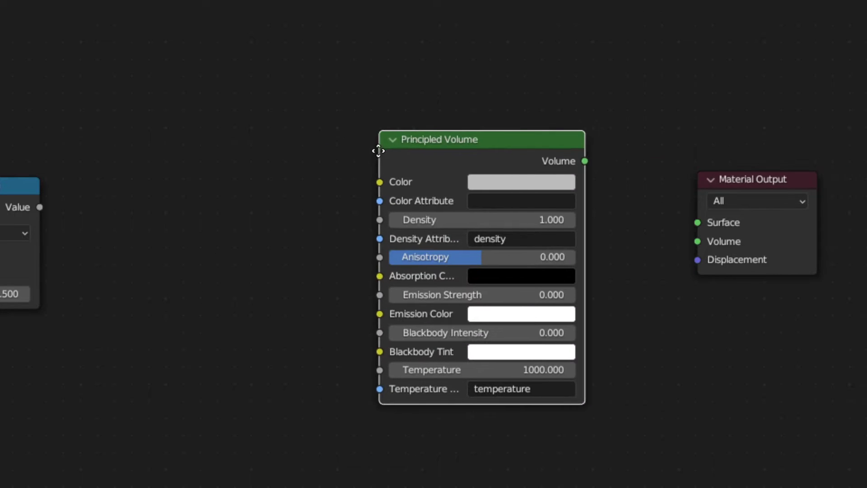
click(380, 152)
drag(692, 232, 698, 242)
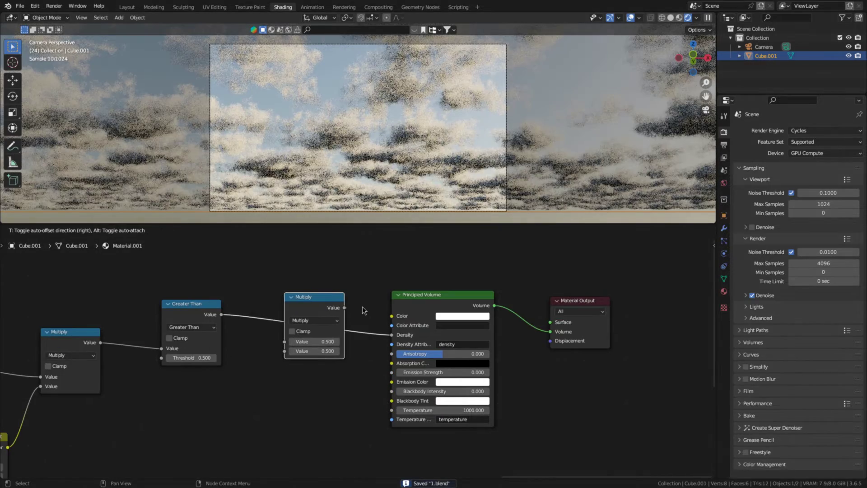
click(362, 306)
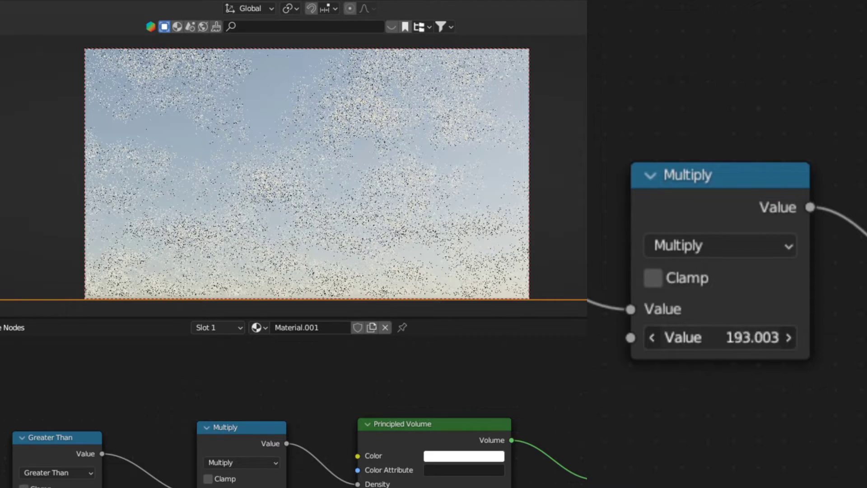
drag(722, 345, 745, 344)
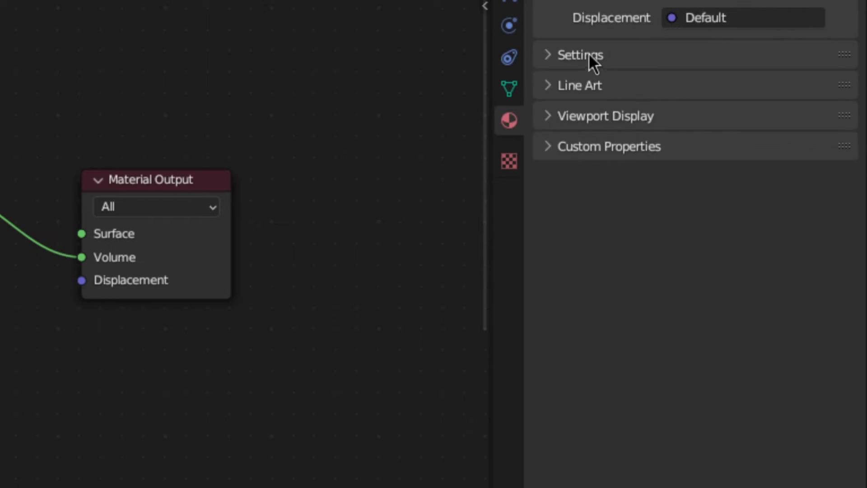
click(589, 54)
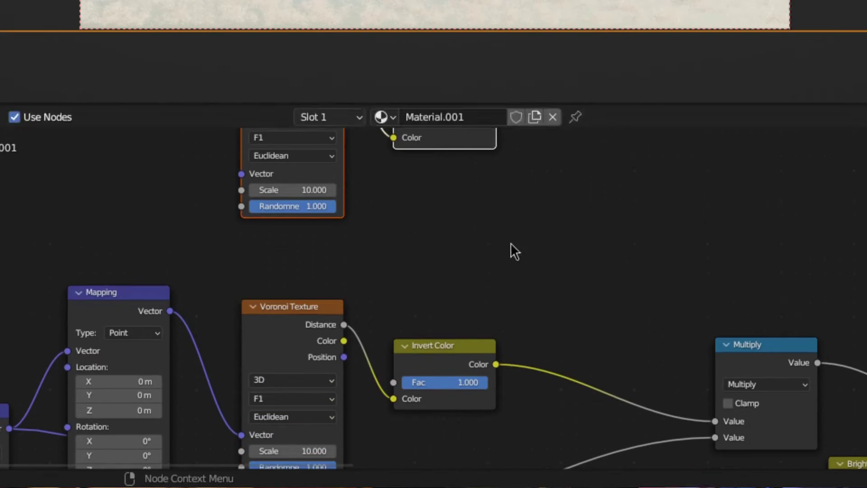
Step: Maximize the node editor and add a duplicated Multiply switched to Subtract
key(ctrl+space)
scroll(244, 237, up, 2)
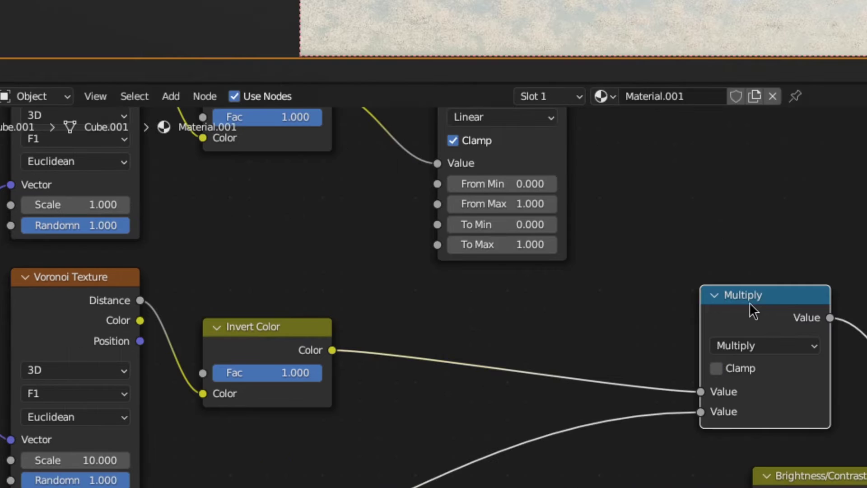
key(shift+d)
click(532, 289)
click(598, 327)
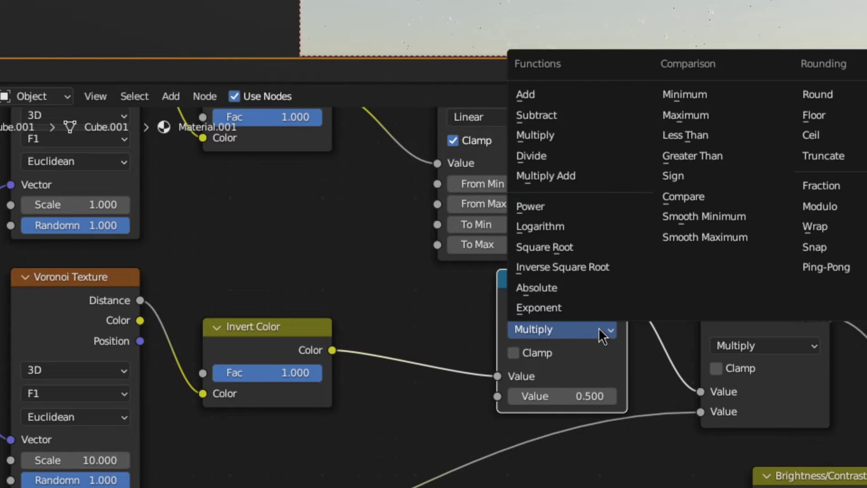
click(565, 115)
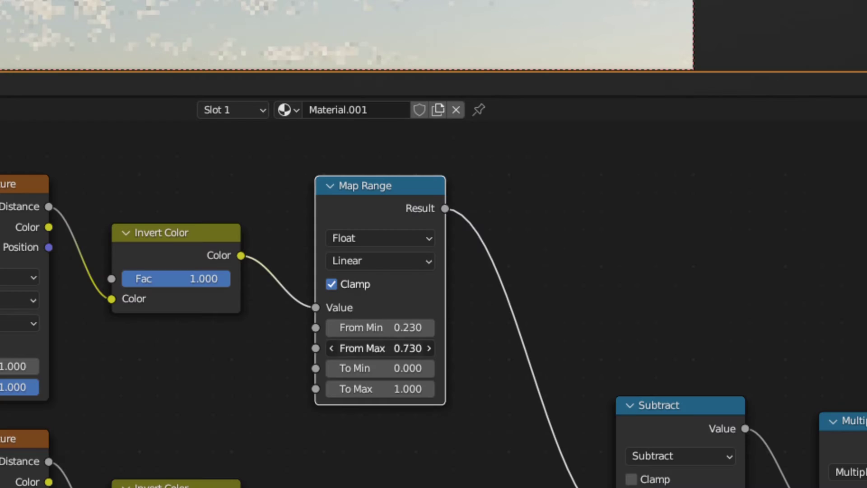
Step: Set the Voronoi Scale to 1 and lower the Greater Than threshold to 0.510
click(18, 366)
text(1)
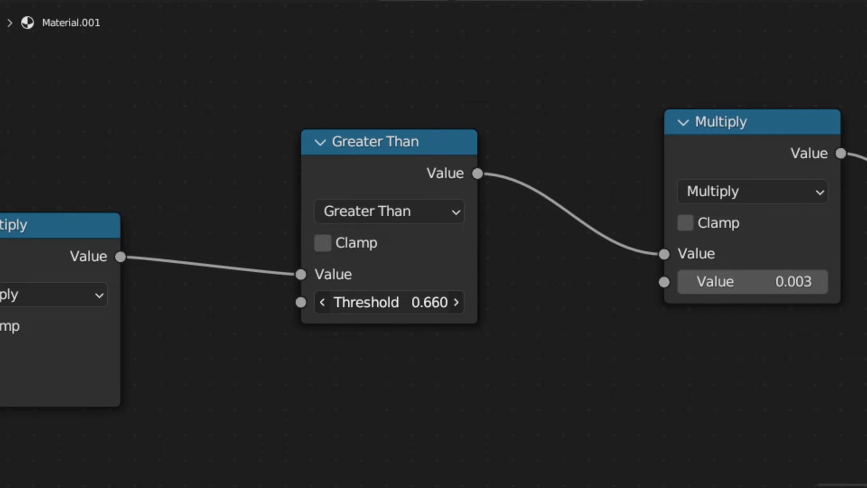
drag(410, 311, 398, 311)
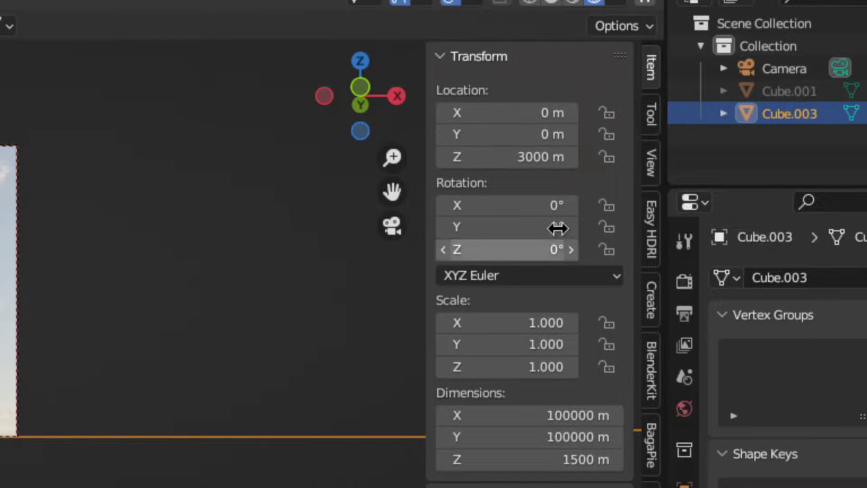
Step: Scale the duplicated box threefold in X and Y, keeping its height, to 300000 m wide
key(s)
key(shift+z)
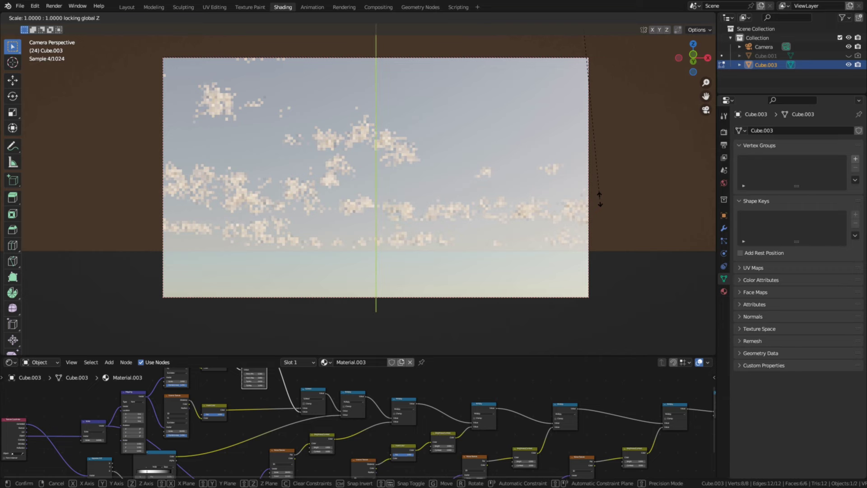
text(300)
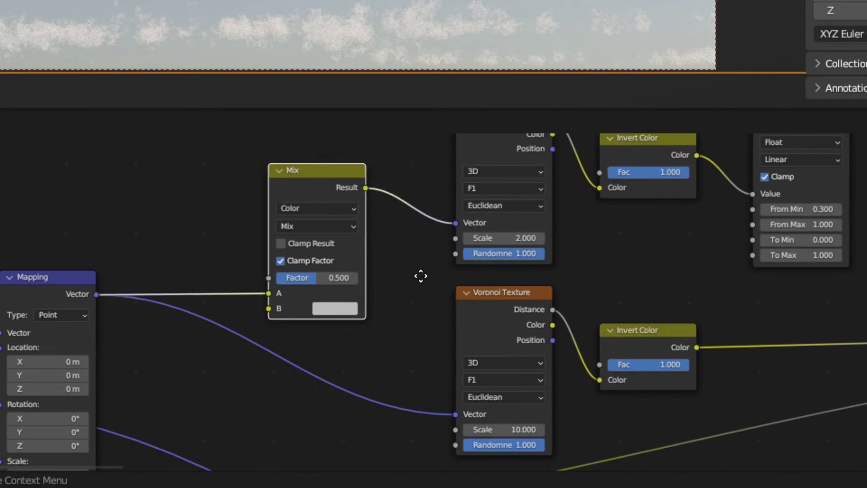
Step: Set the Mix node blend to Linear Light and link the Noise Texture Color into its B input
click(356, 225)
click(309, 130)
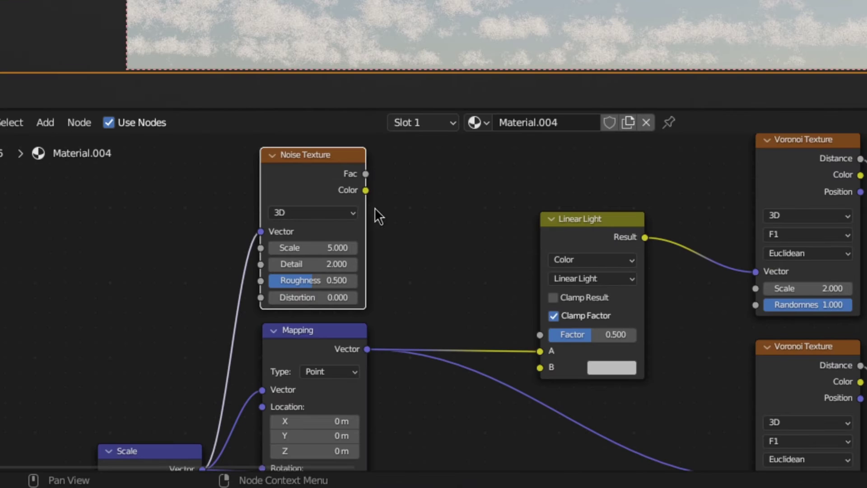
drag(366, 190, 549, 378)
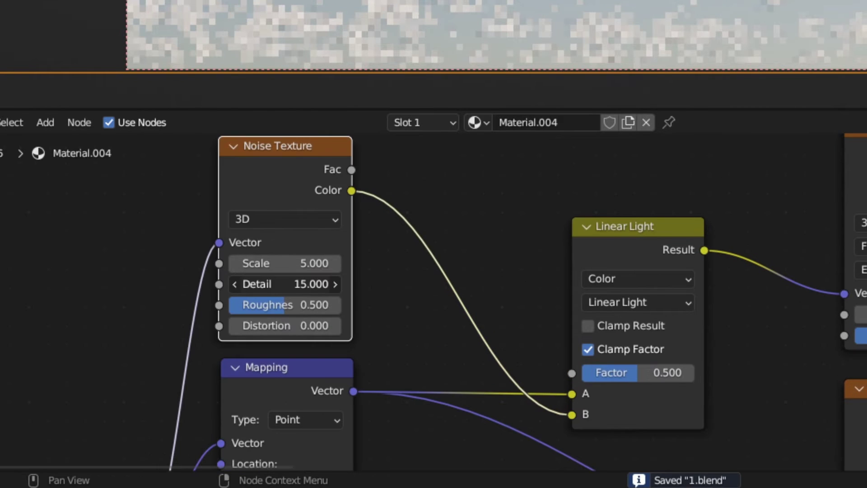
Step: Set the Noise Texture Scale to 10 and the mix Factor to 0.3
click(285, 264)
key(Return)
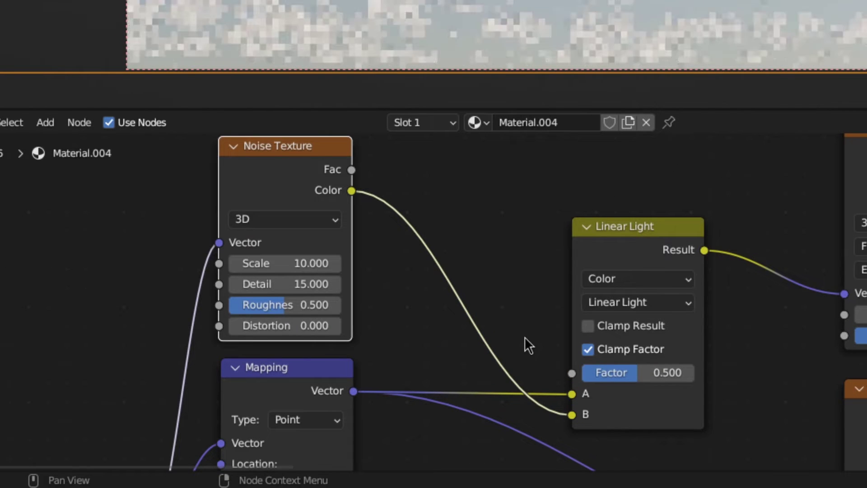
key(ctrl+s)
click(637, 373)
text(.3)
key(Return)
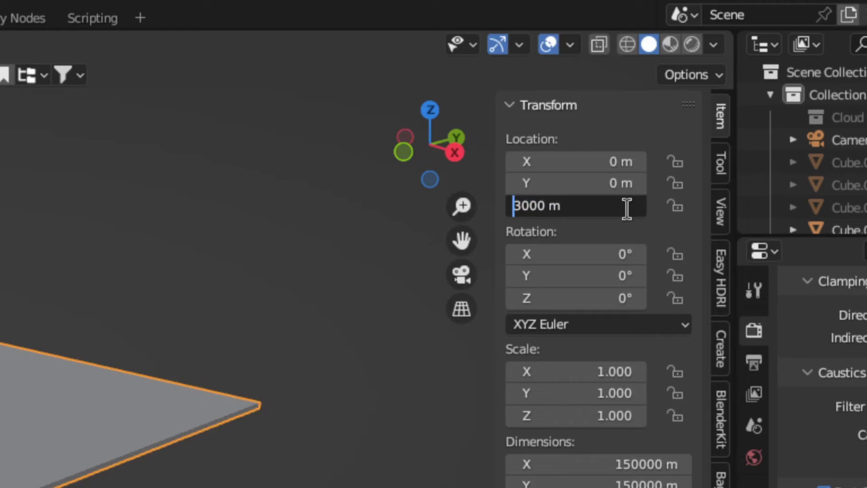
Step: Clear the box's old Location Z altitude and select all the cloud layer objects
key(Delete)
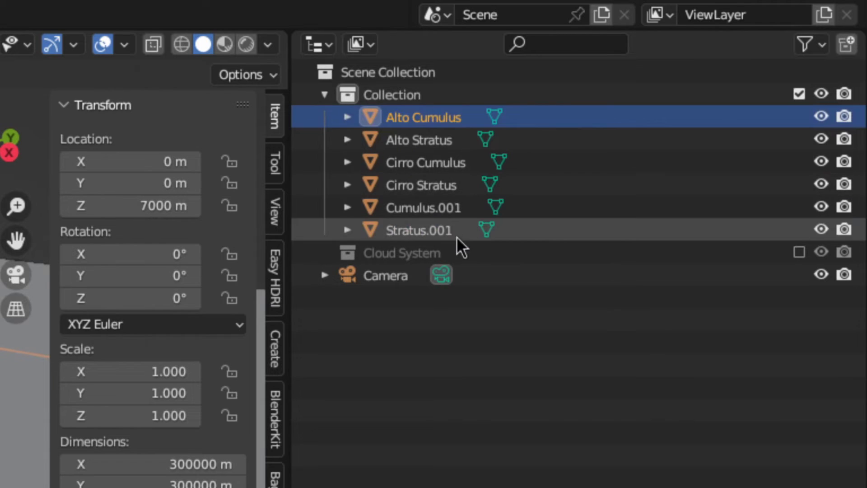
shift+click(456, 236)
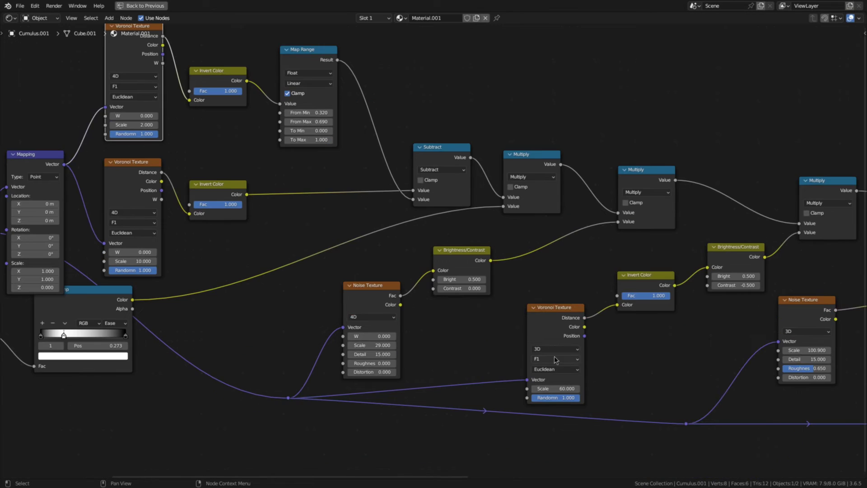
Step: Feed the Value node into the Voronoi W input and move the Mapping node aside
drag(331, 229, 411, 267)
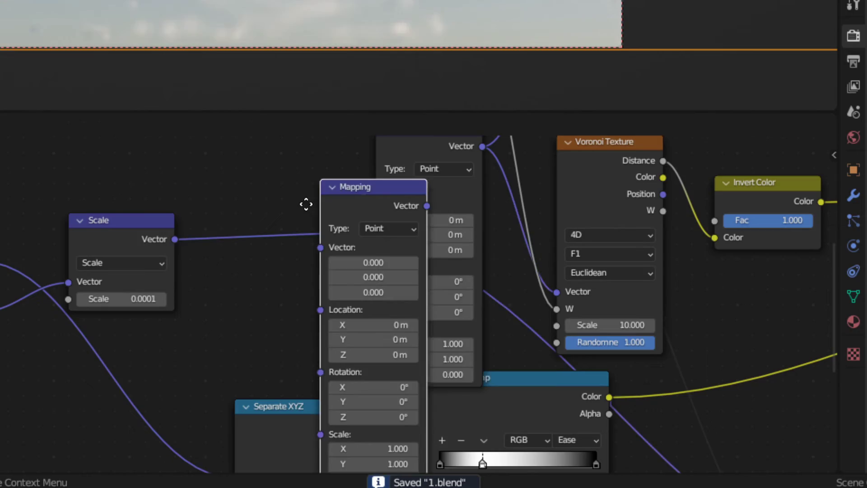
drag(304, 203, 219, 184)
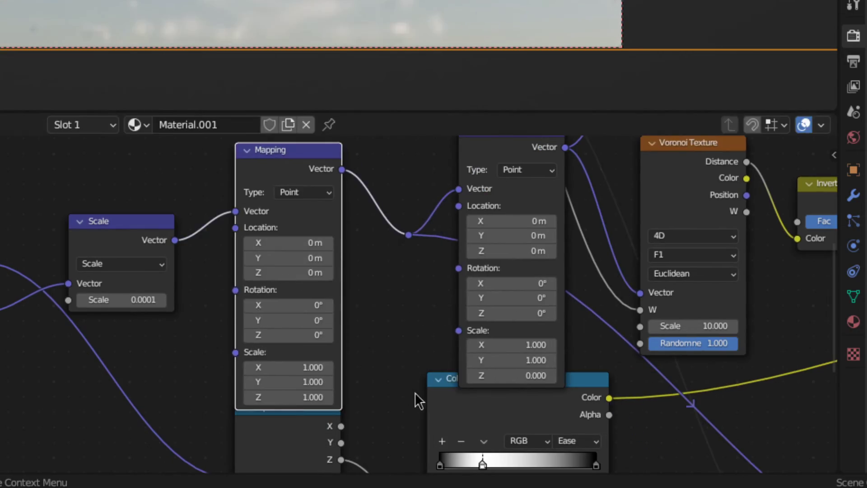